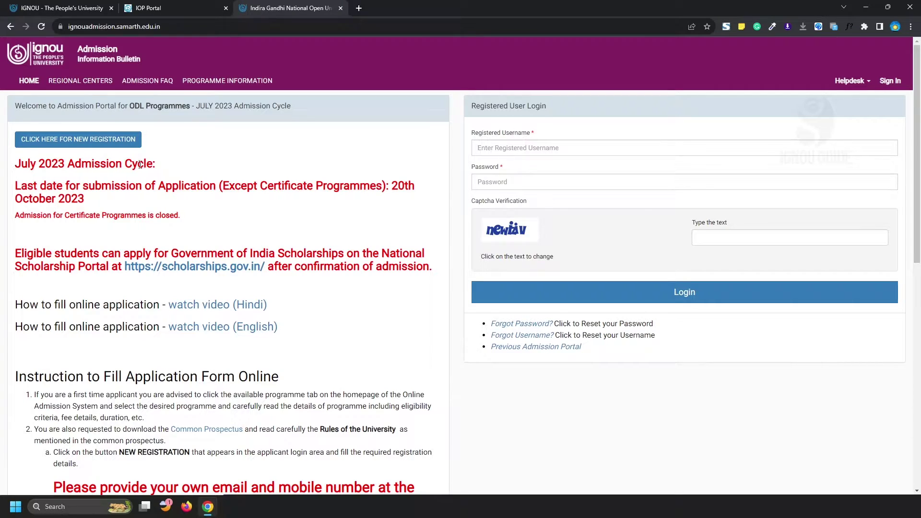
Step: Highlight the Registered User Login heading, then view and close the Previous Admission Portals page
drag(472, 106, 555, 108)
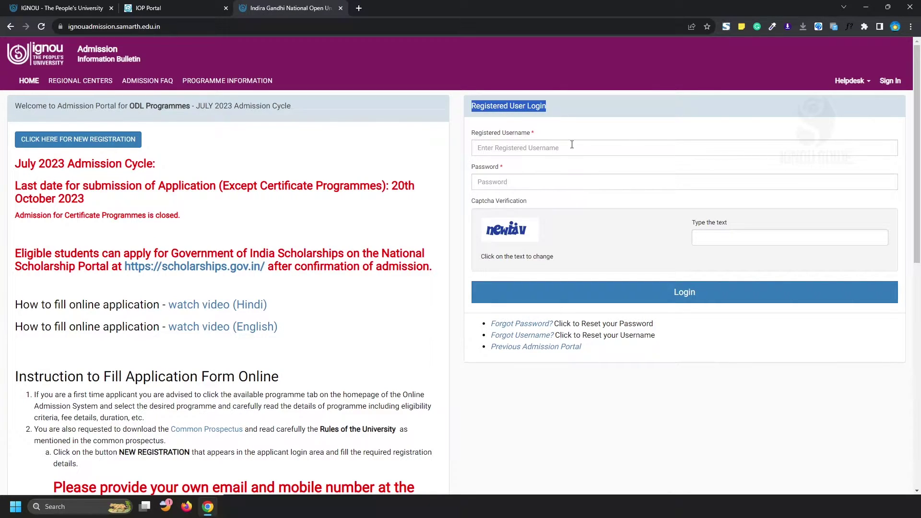
click(584, 228)
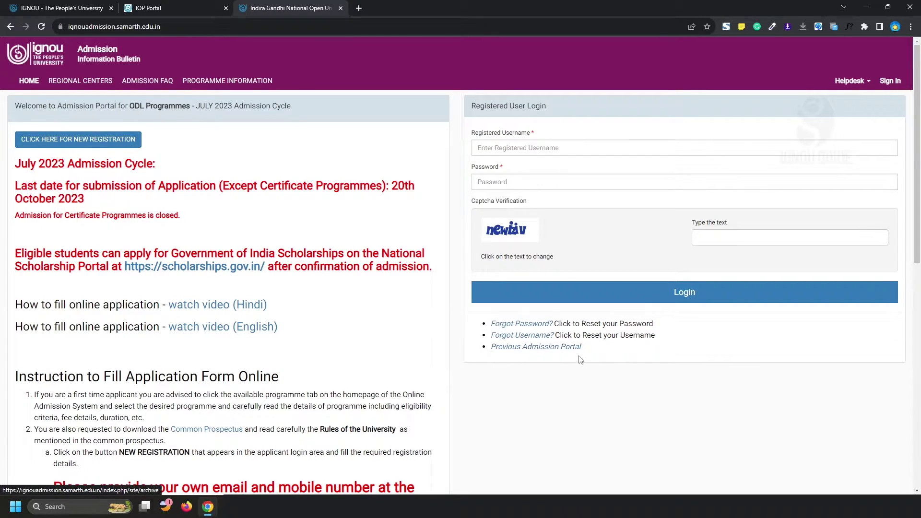
click(553, 353)
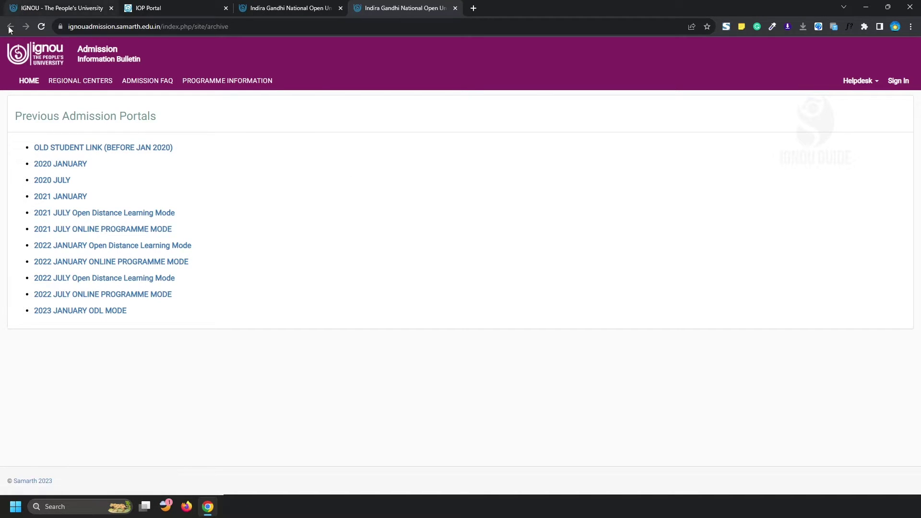
key(ctrl+w)
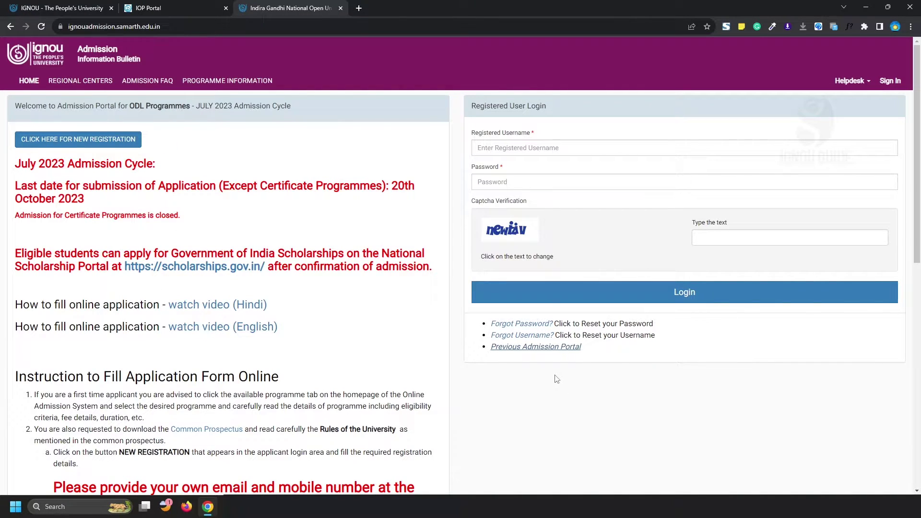
Step: Enter the student's username, the account password and a refreshed captcha, then submit the login
click(564, 148)
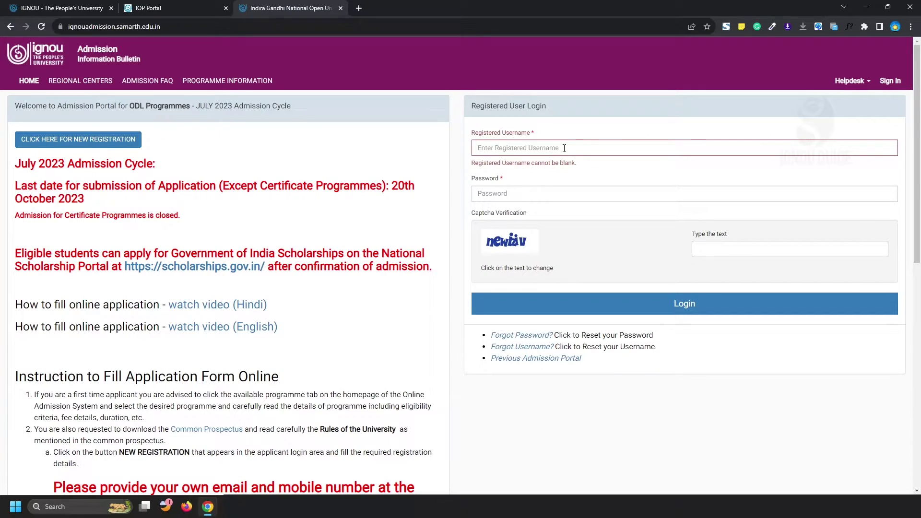
key(Tab)
text(••••••••••)
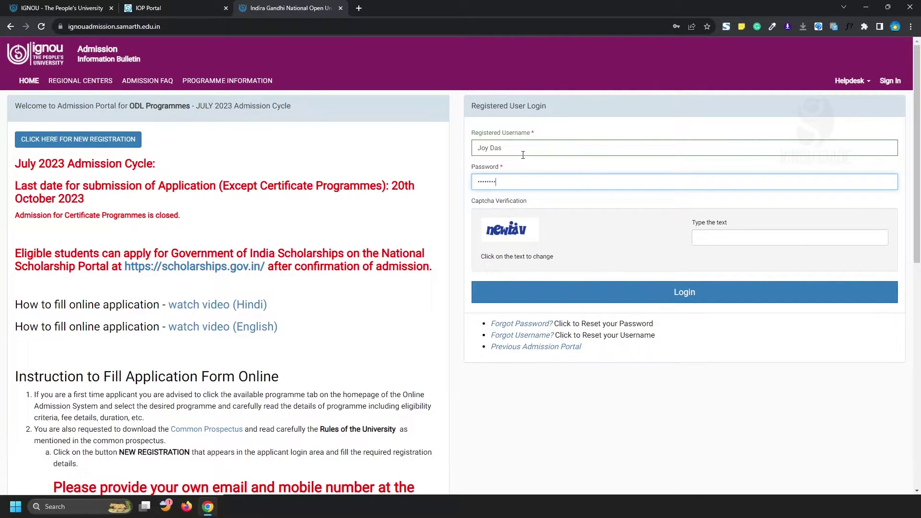
text(••••••)
click(724, 237)
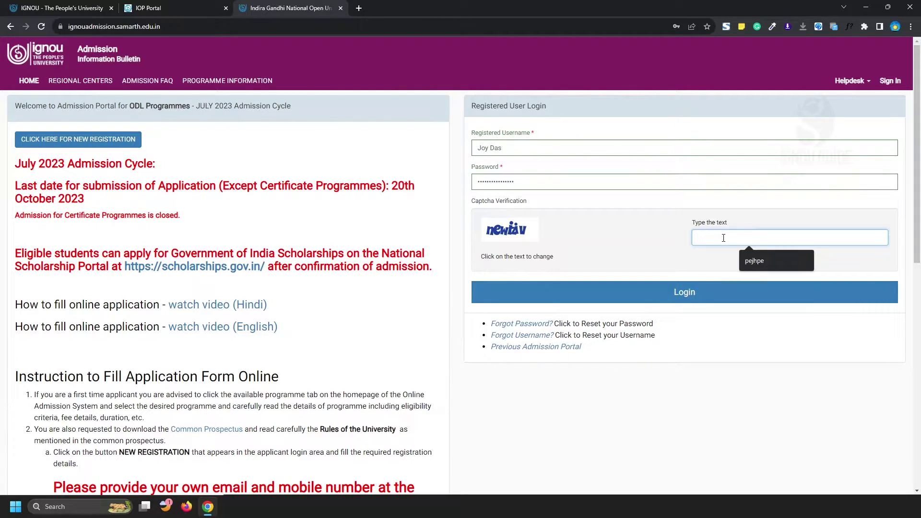
click(530, 246)
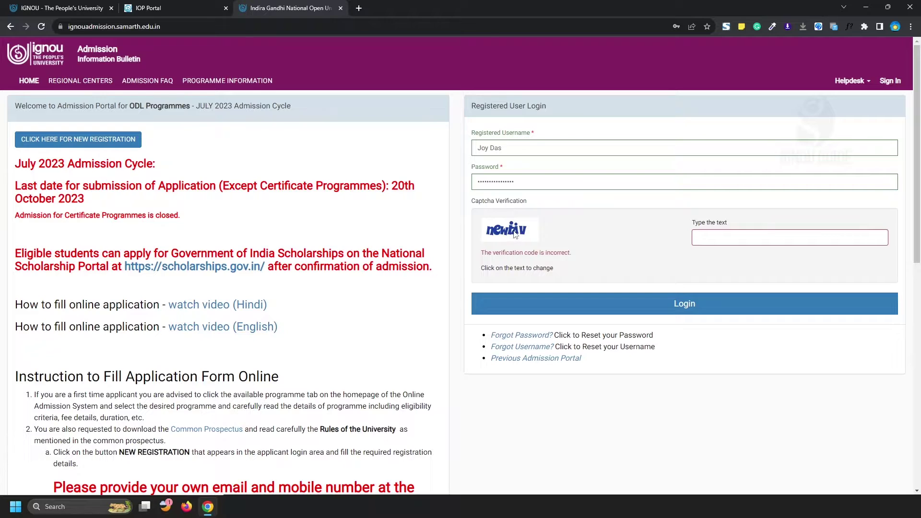
click(514, 231)
click(708, 237)
text(jok)
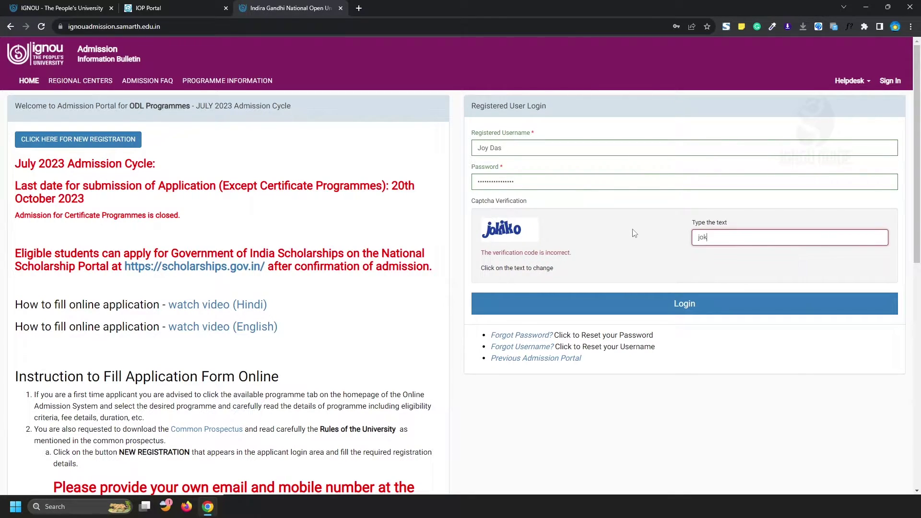
text(iko)
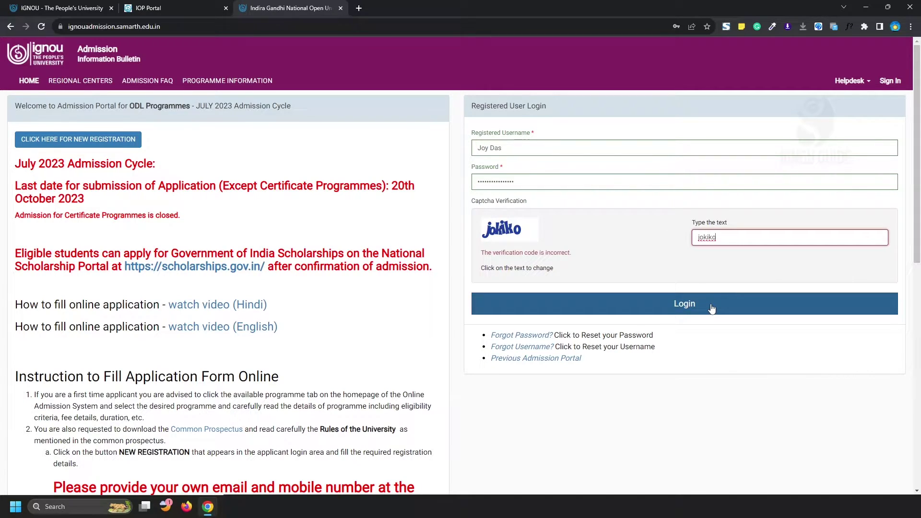
click(712, 309)
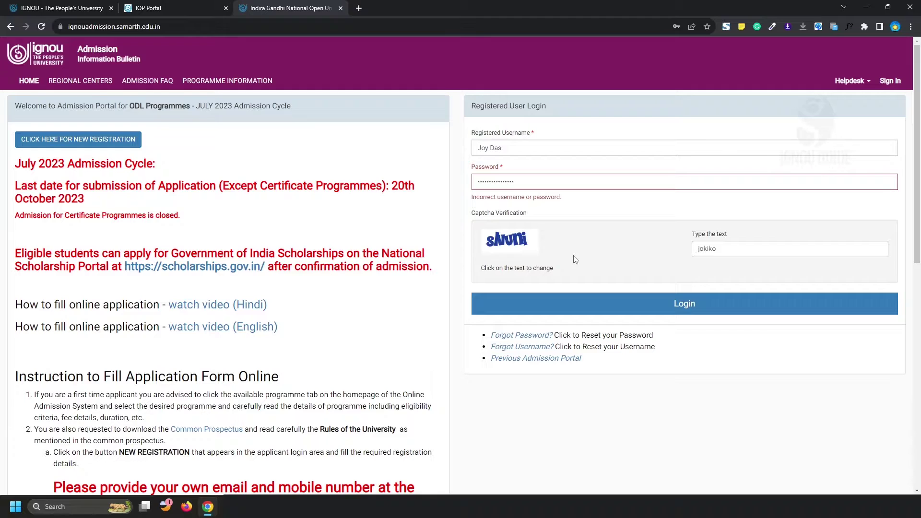
Step: Load the IGNOU Samarth Student Portal sign-in page from the bookmark in a new tab
click(359, 8)
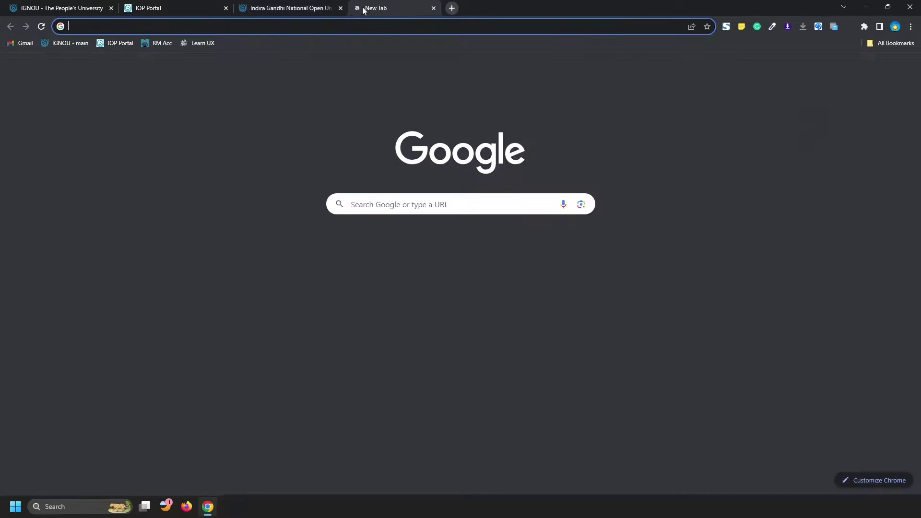
click(158, 43)
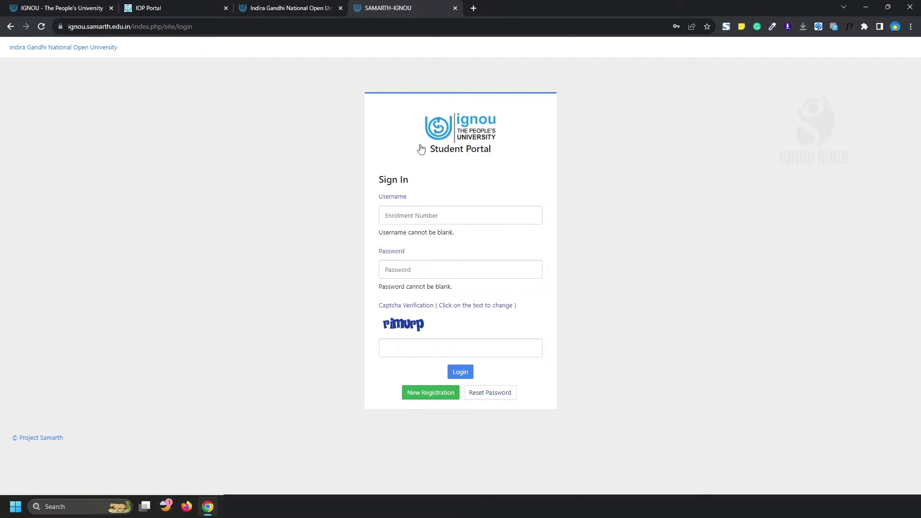
Step: Start a New Registration and choose the BAEGH programme
click(432, 393)
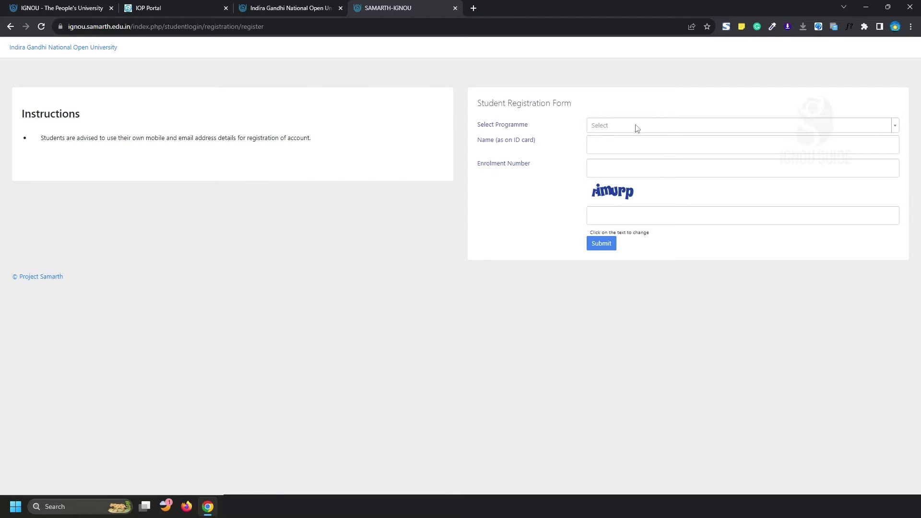
click(608, 125)
scroll(639, 204, down, 3)
click(624, 171)
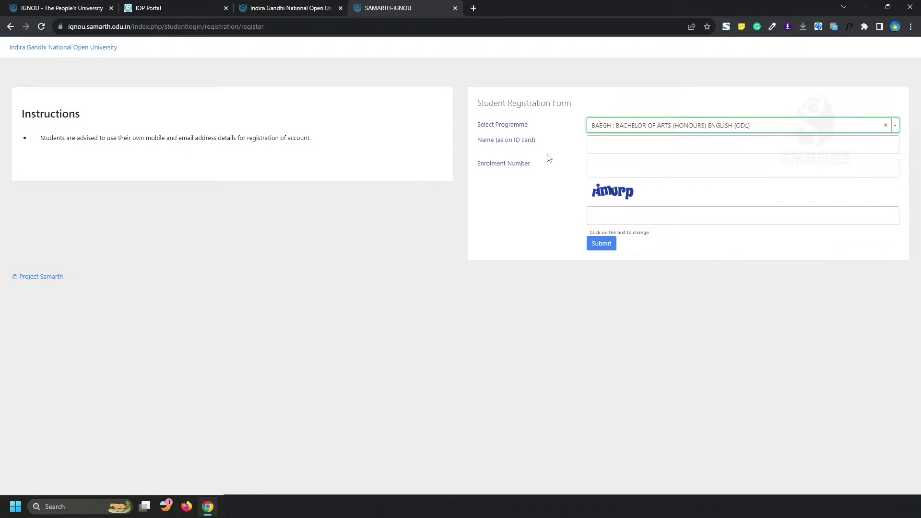
Step: Fill in the student's name as on the ID card and the enrolment number
click(623, 144)
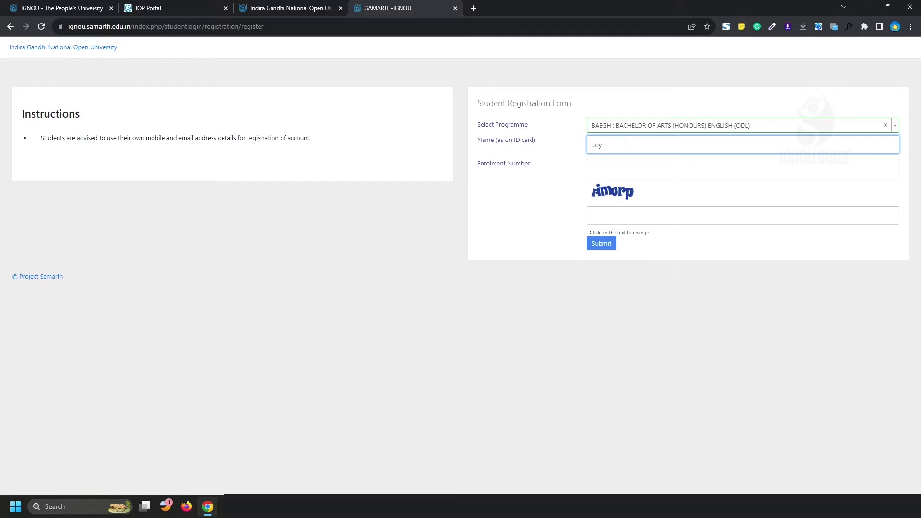
text(as)
key(Tab)
text(6678)
key(BackSpace)
key(BackSpace)
key(BackSpace)
key(BackSpace)
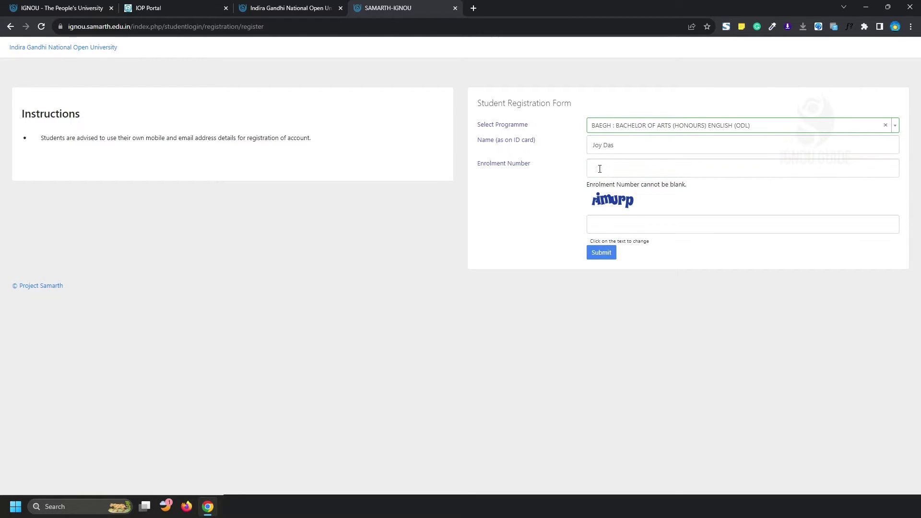
click(600, 169)
text(6678)
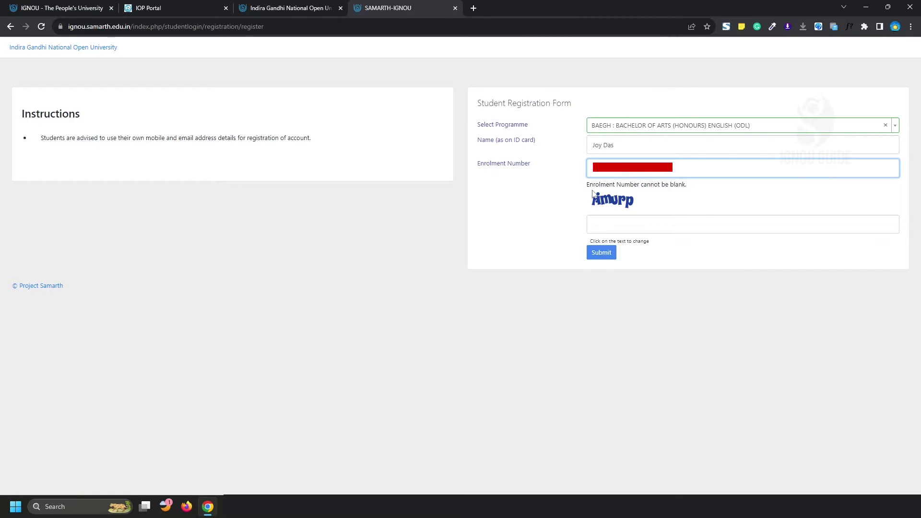
Step: Enter the captcha text and submit, then begin entering the emailed OTP
click(607, 220)
text(rimurp)
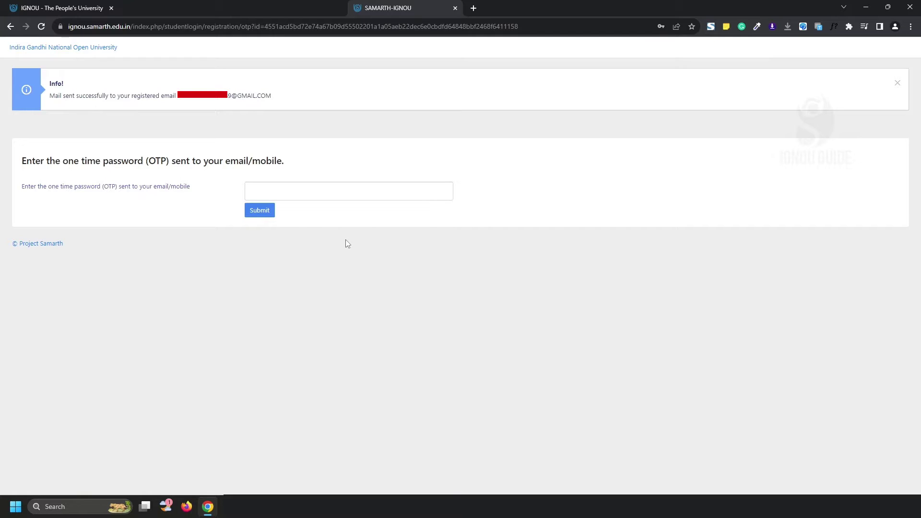
click(309, 192)
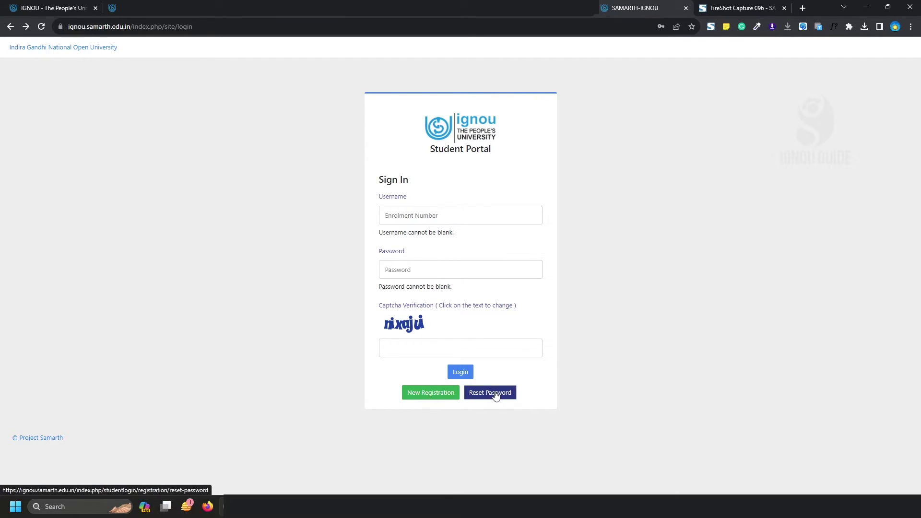
Step: Request a password reset for the BAEGH programme with the pasted enrolment number
click(495, 392)
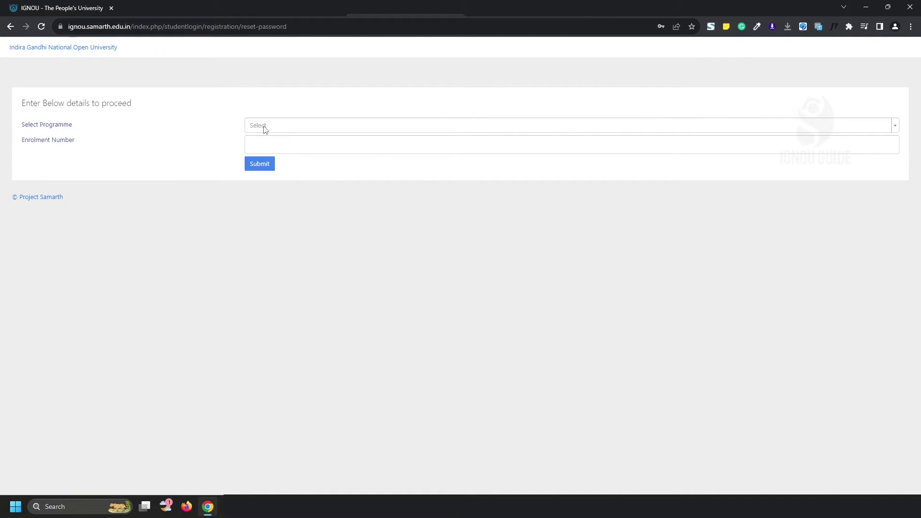
click(263, 127)
scroll(297, 212, down, 2)
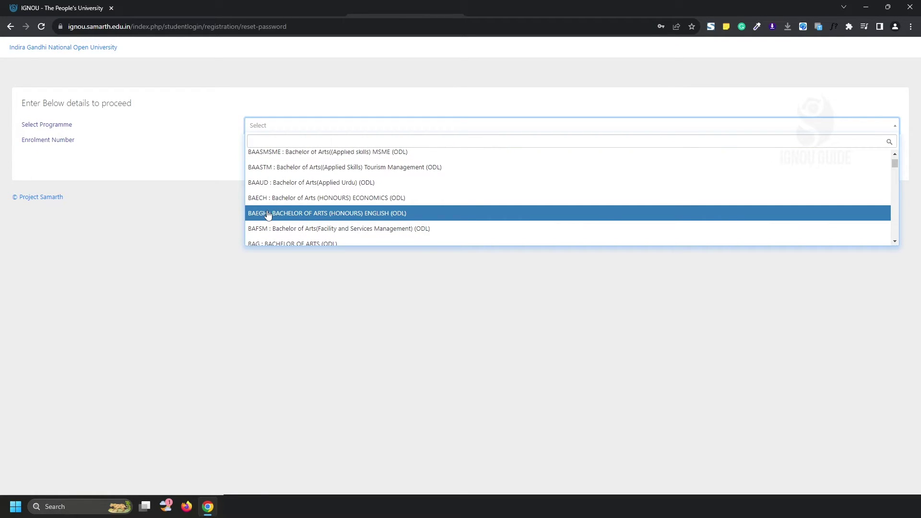
click(283, 213)
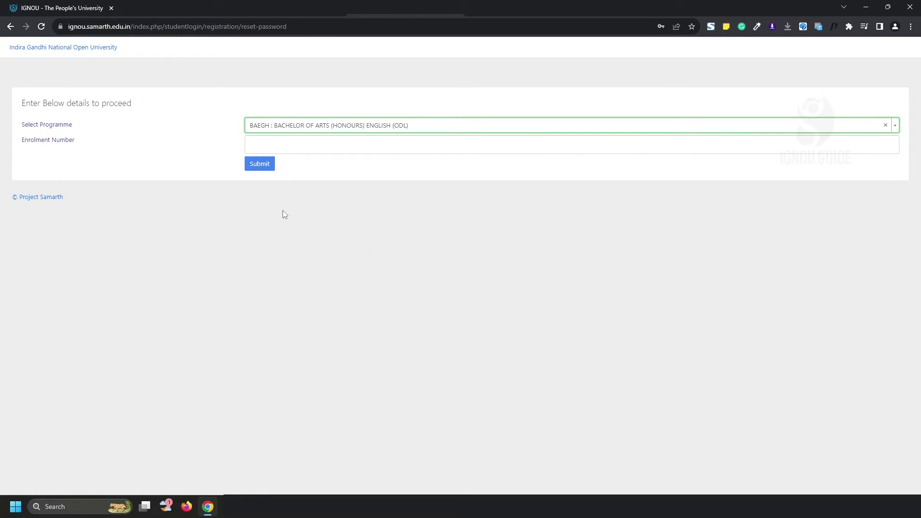
click(261, 144)
key(ctrl+v)
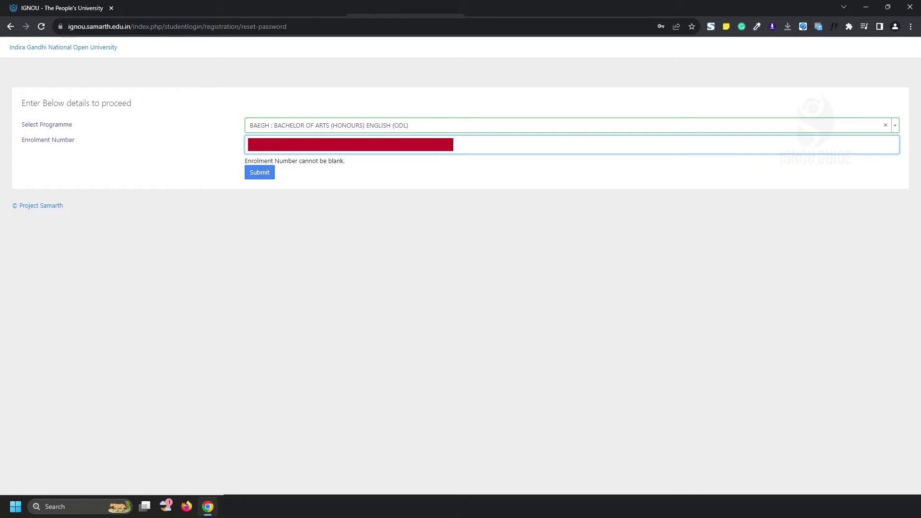
click(263, 174)
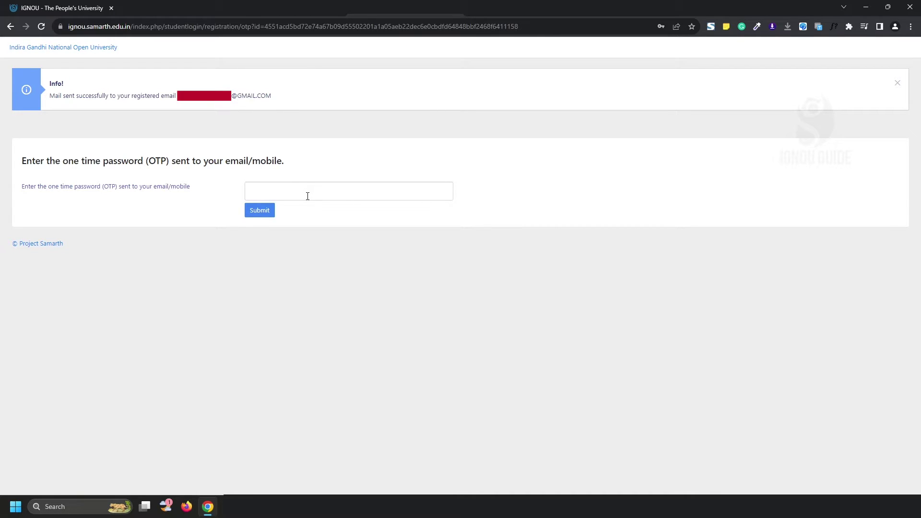
Step: Verify the reset with the emailed one-time password
click(308, 194)
text(50)
click(263, 211)
Step: Set the new account password in both Password and Confirm Password and save it
click(258, 154)
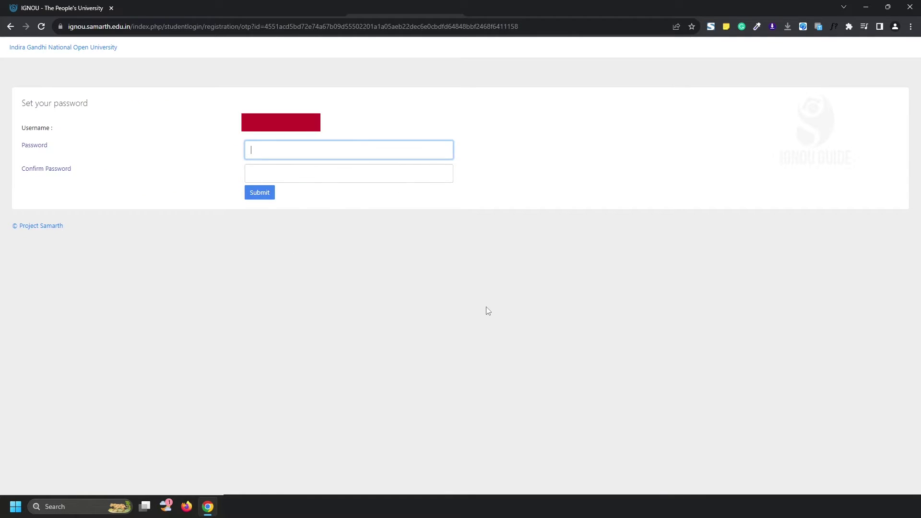
key(ctrl+v)
click(263, 173)
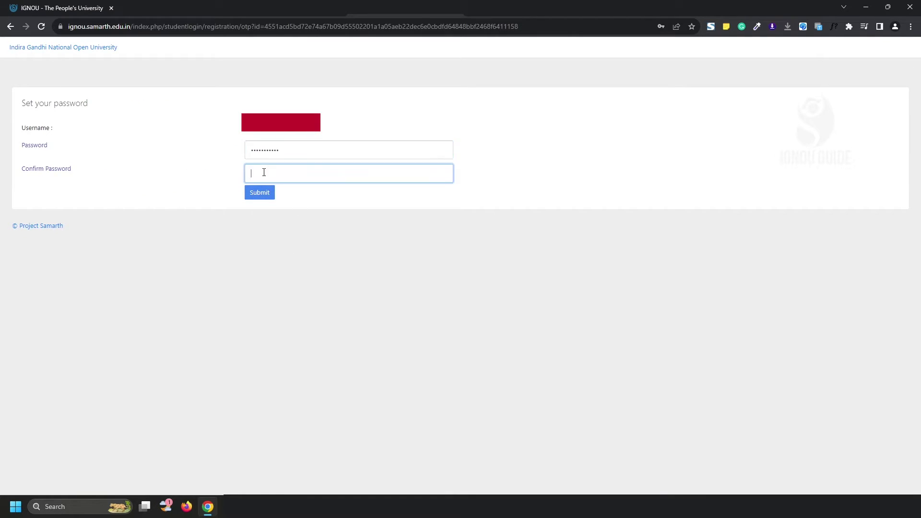
key(ctrl+v)
click(257, 194)
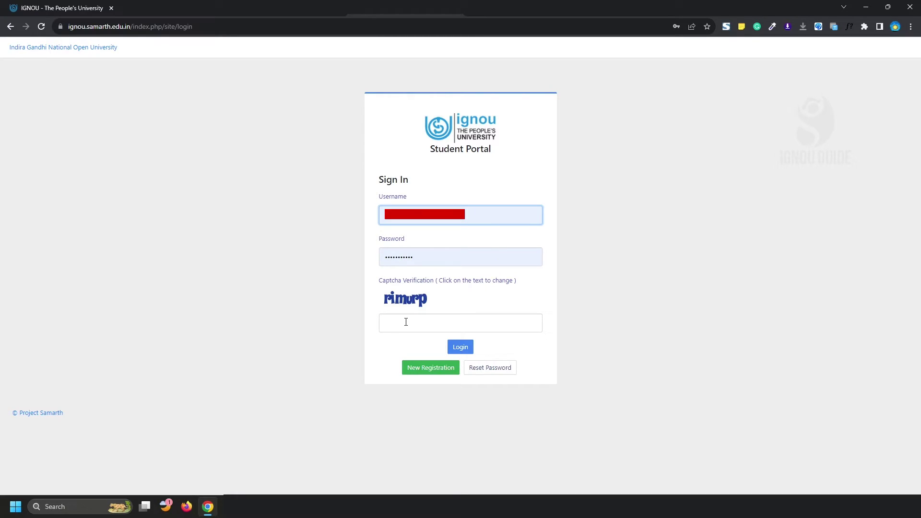
Step: Enter the captcha text and log in to reach the BAEGH student dashboard
click(406, 322)
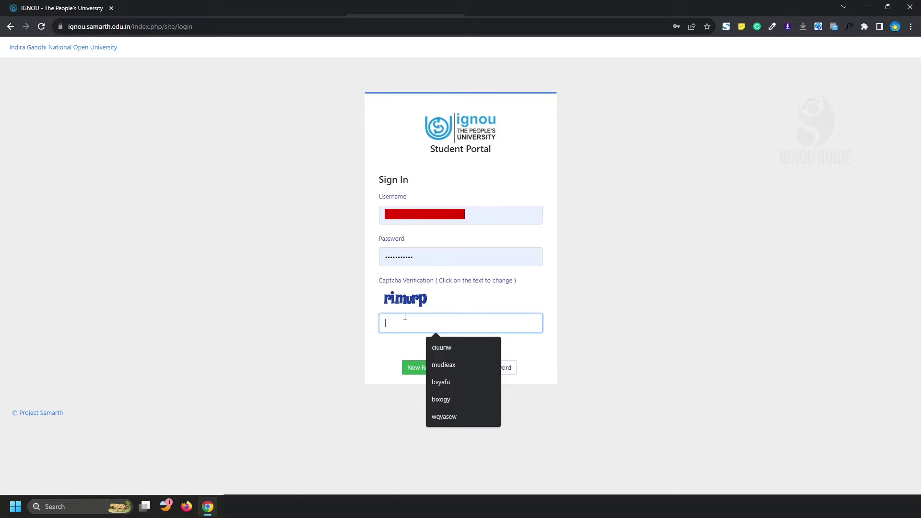
text(rimurp)
click(463, 348)
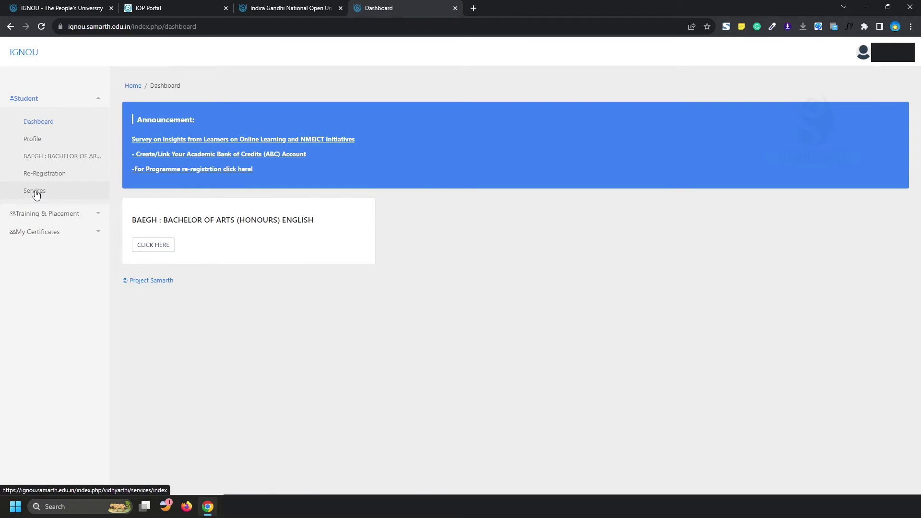
Step: Go to Services and open the ID-CARD service to reach the Programme ID-Card page
click(32, 192)
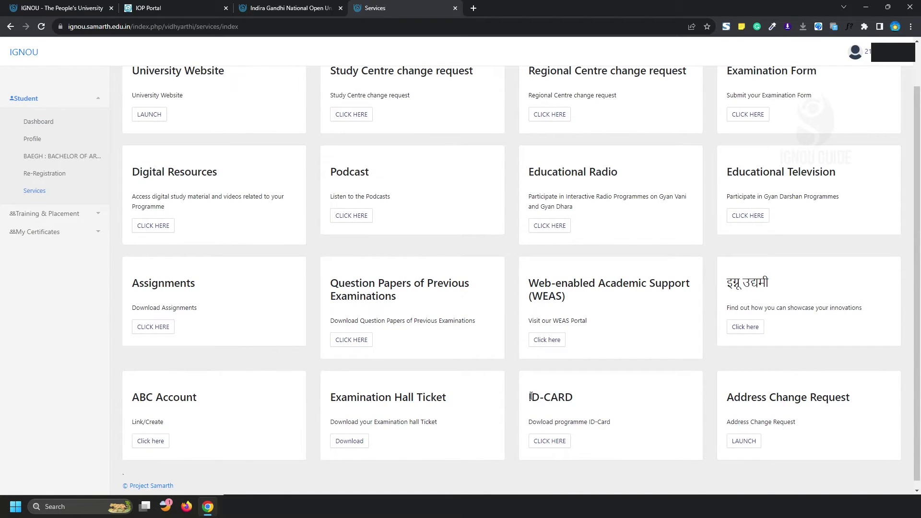
drag(528, 398, 588, 399)
click(600, 404)
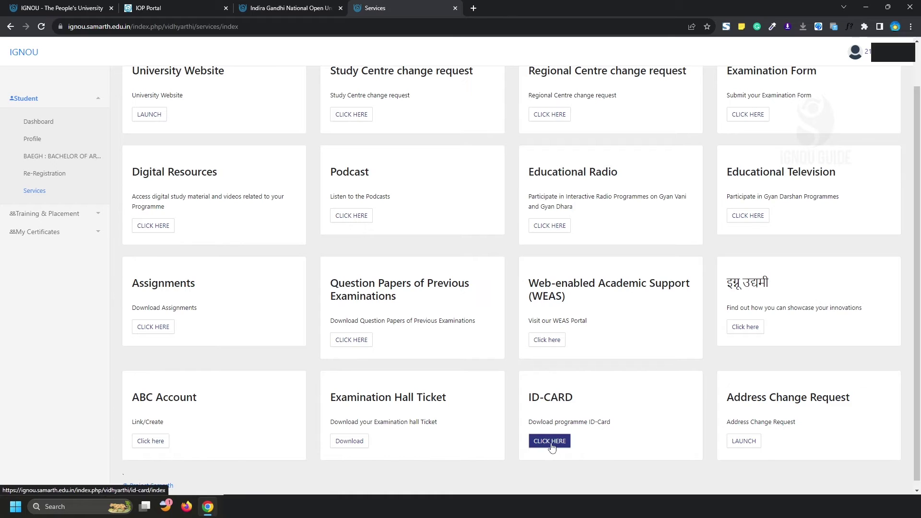
click(552, 446)
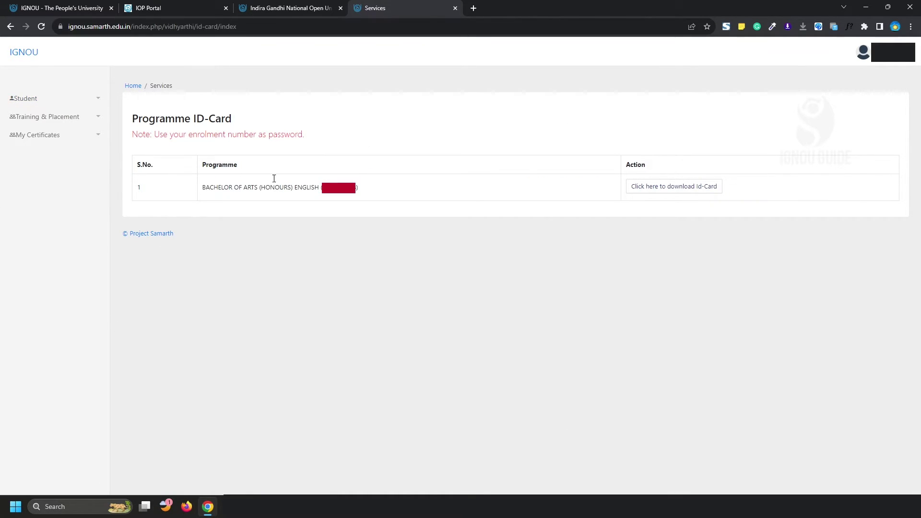
Step: Try downloading the ID card, return, and read the note about the PDF password
click(679, 188)
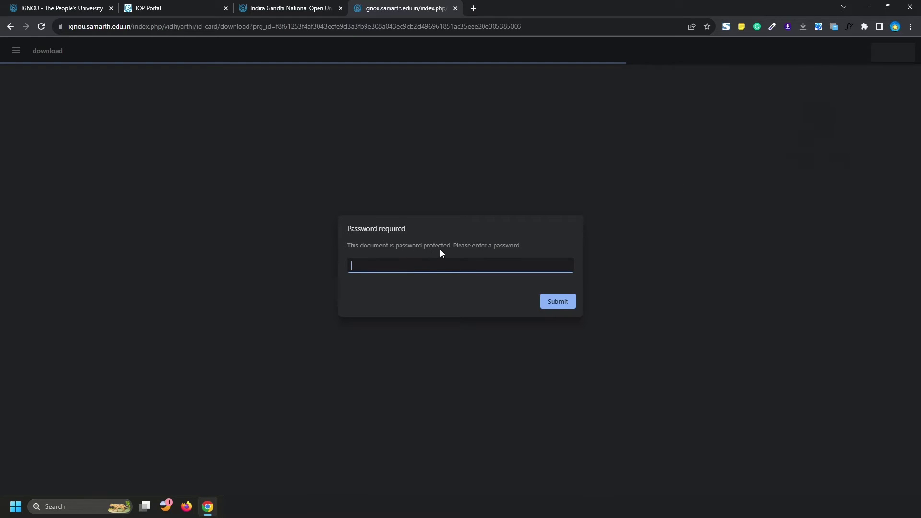
key(alt+Left)
drag(154, 133, 311, 140)
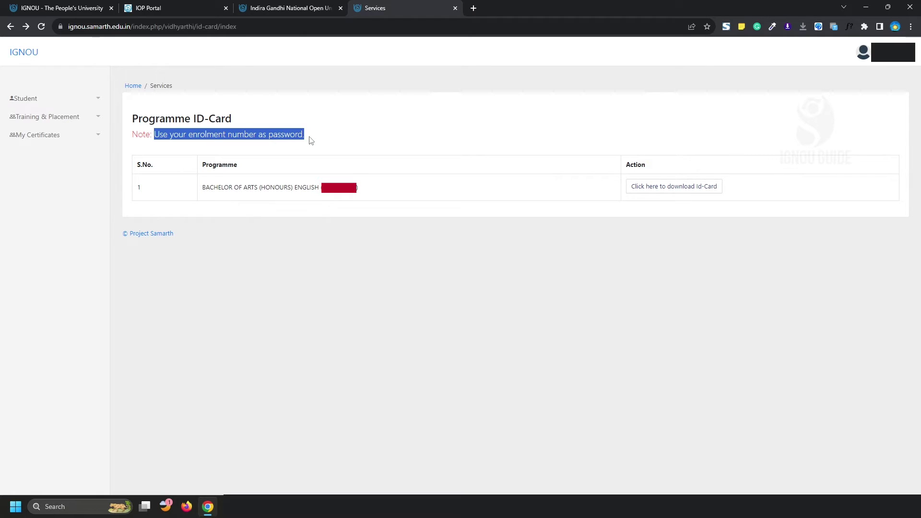
click(157, 136)
drag(157, 134, 290, 136)
Step: Reopen the ID card PDF and unlock it with the enrolment number as password
click(688, 191)
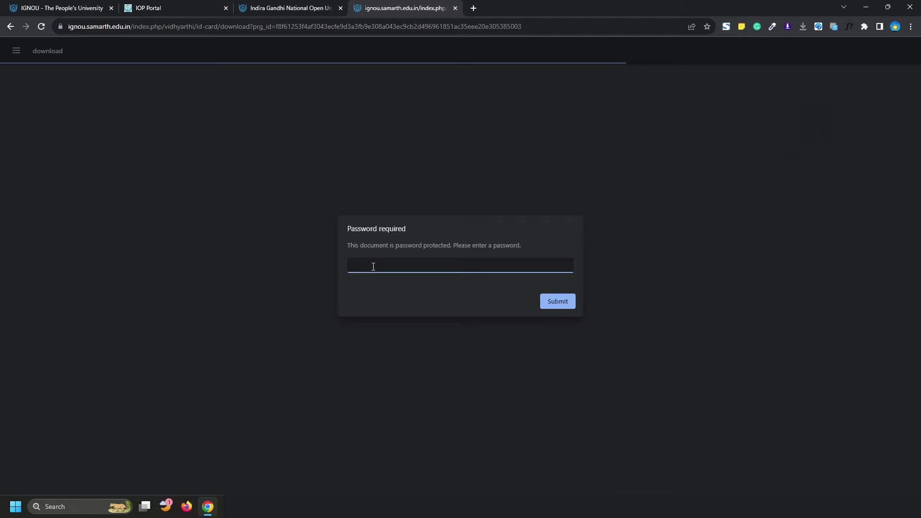
key(ctrl+v)
click(558, 302)
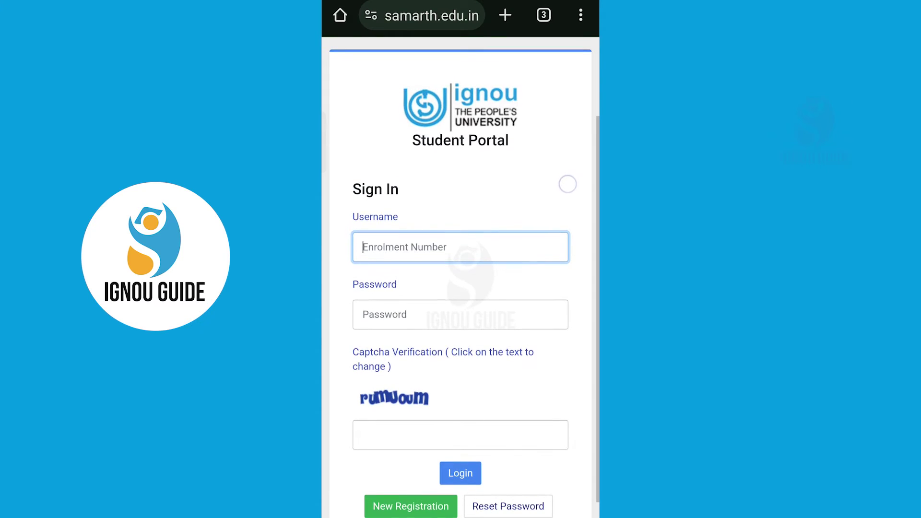
Step: On mobile, sign in with the saved username and password plus the captcha text
click(436, 310)
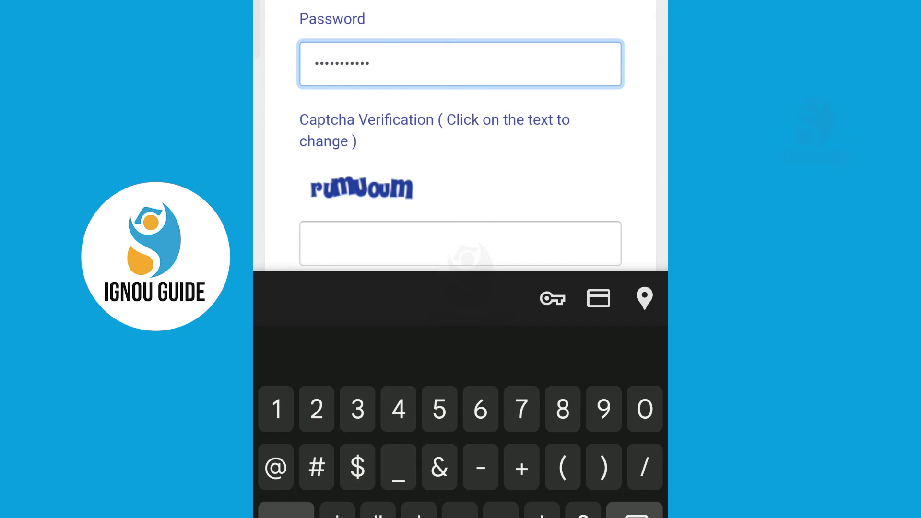
click(461, 239)
text(rumuoum)
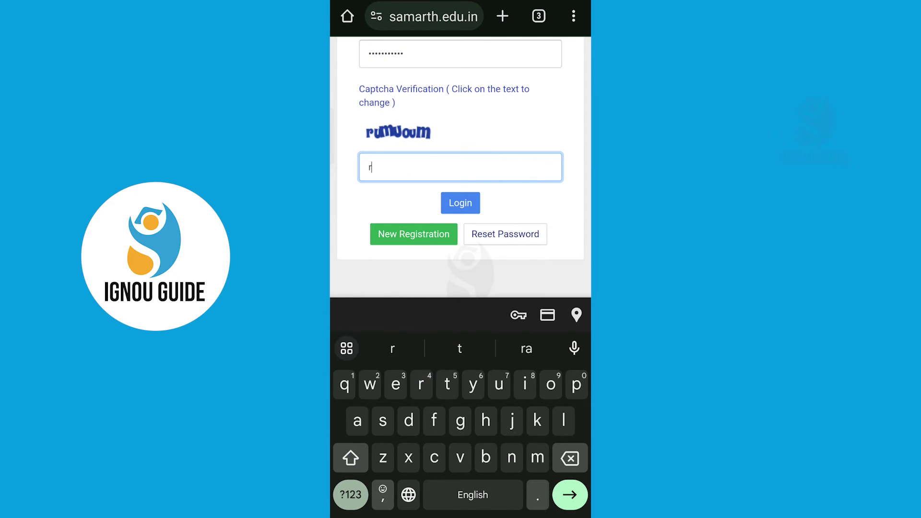
click(461, 435)
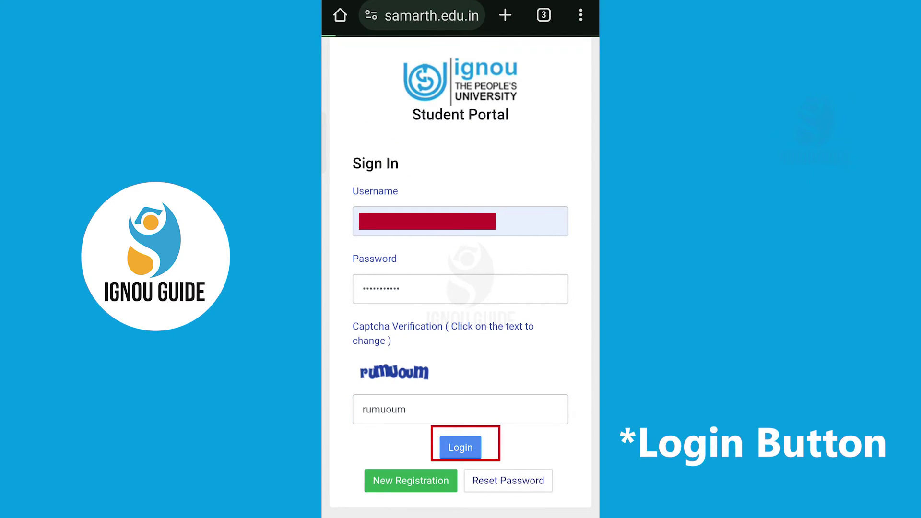
Step: Go to Menu > Services > ID-CARD and download the BA (Honours) English ID card
click(576, 101)
click(432, 335)
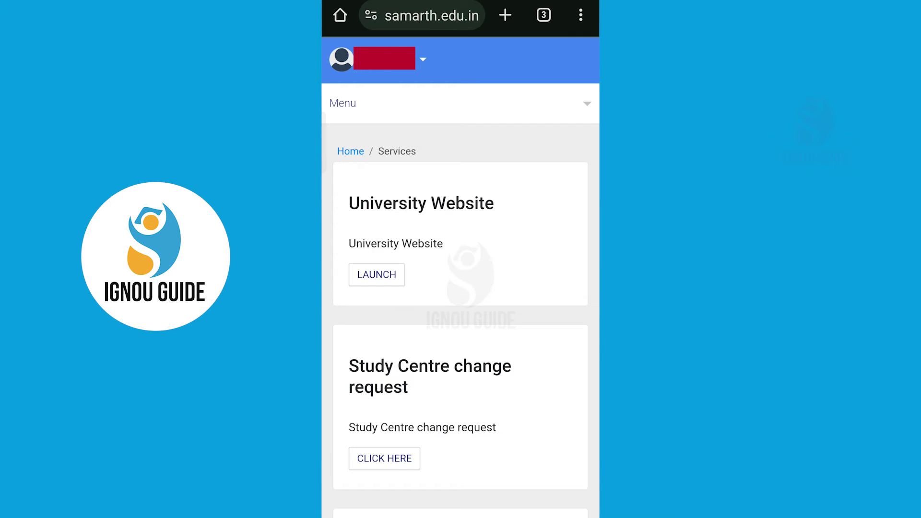
scroll(542, 331, down, 10)
scroll(541, 331, down, 5)
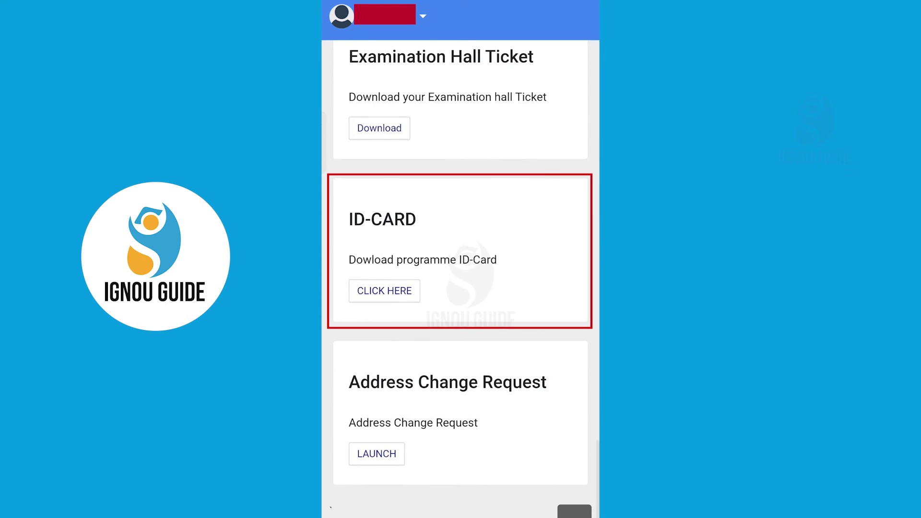
click(385, 290)
click(536, 357)
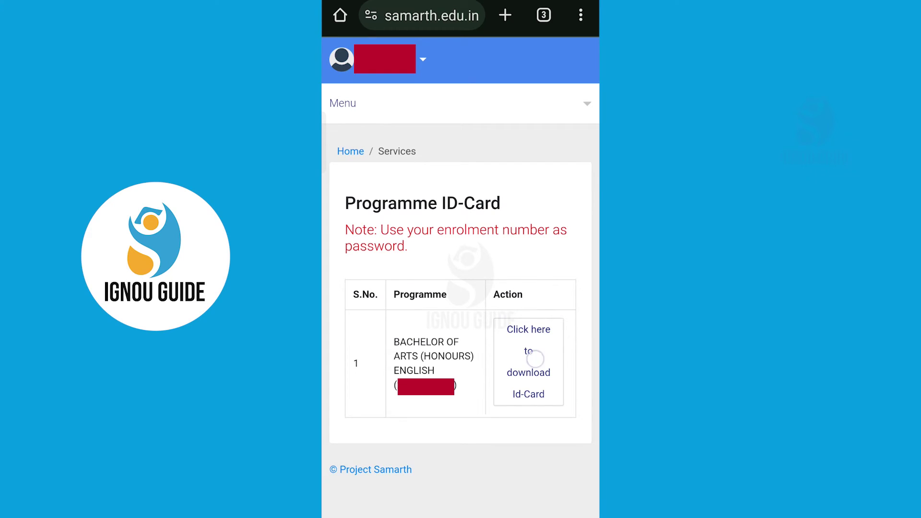